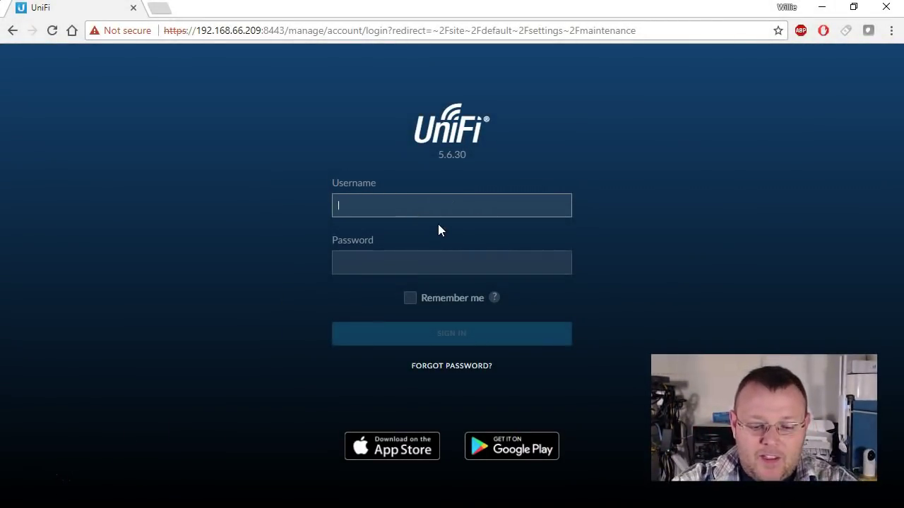
Sign in with the account username and password, then open the Devices list
type("whowe")
key("Tab")
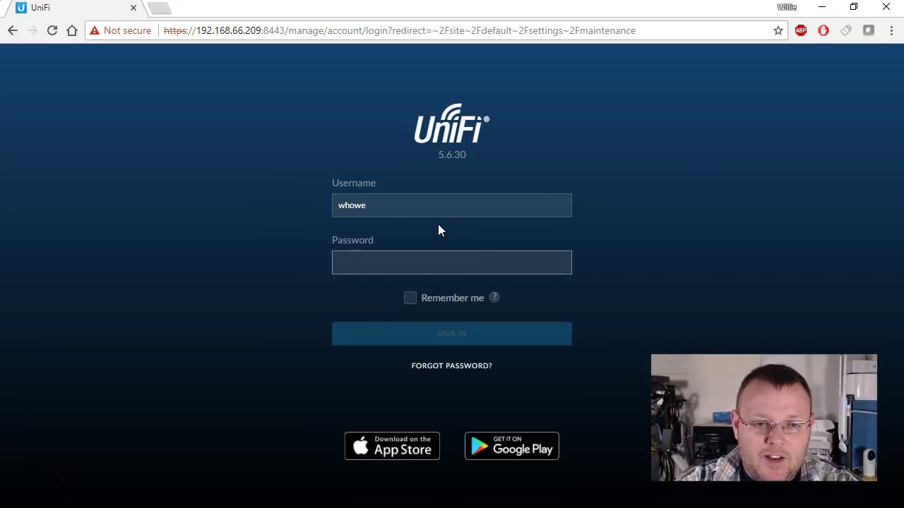
type("***********")
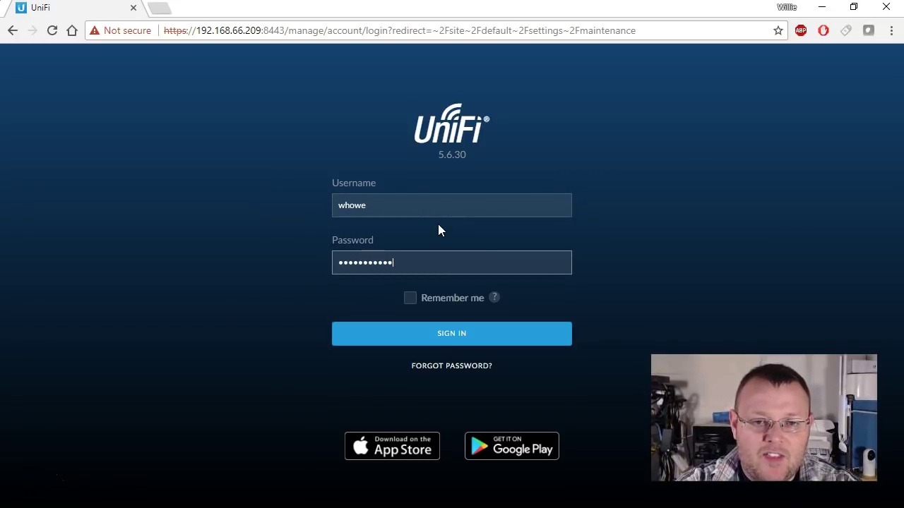
type("**")
key("Return")
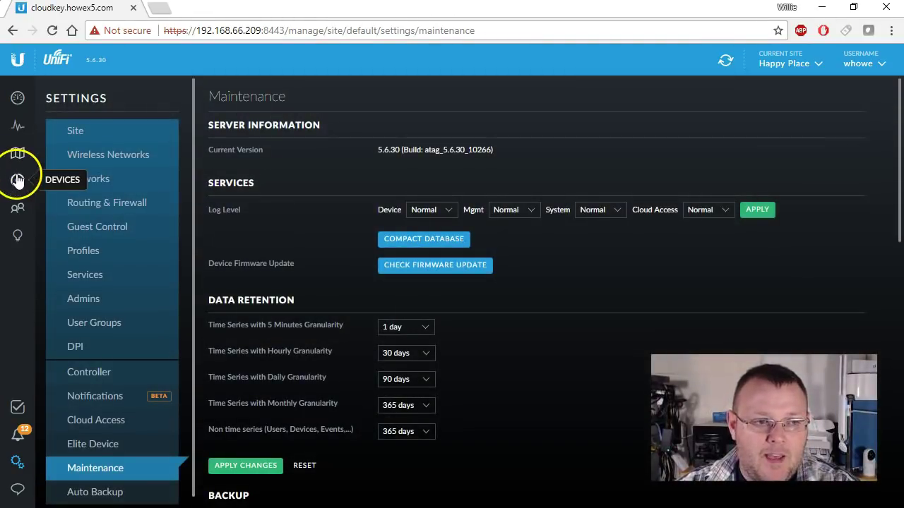
left_click(19, 180)
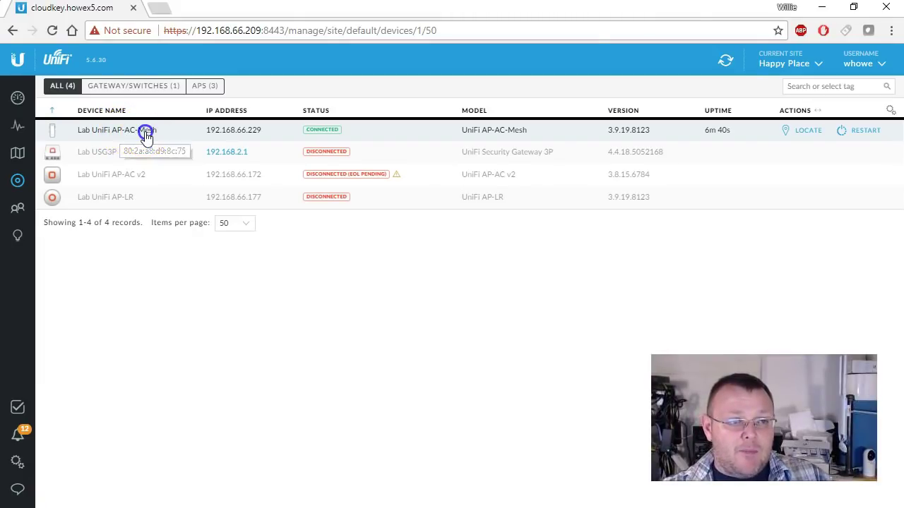
Open a Debug Terminal session on Lab UniFi AP-AC-Mesh from its Config settings
left_click(143, 131)
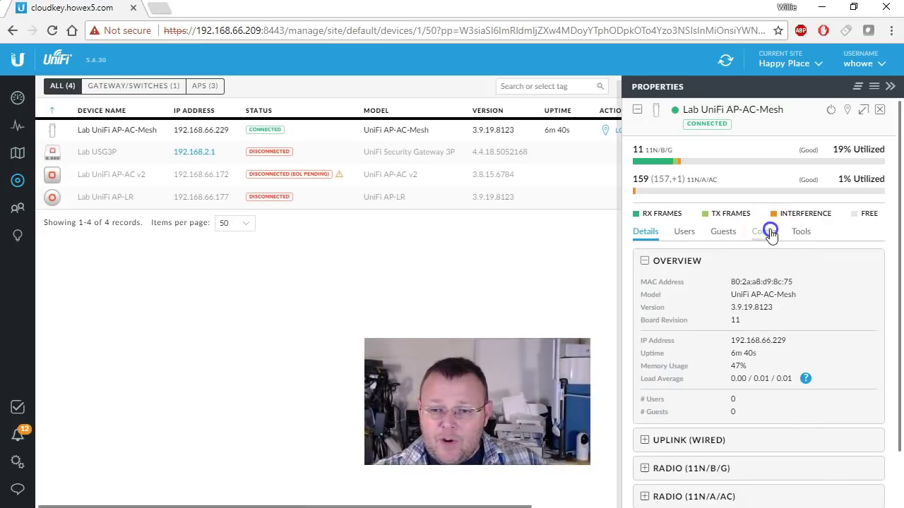
left_click(766, 233)
scroll(710, 341, "down", 3)
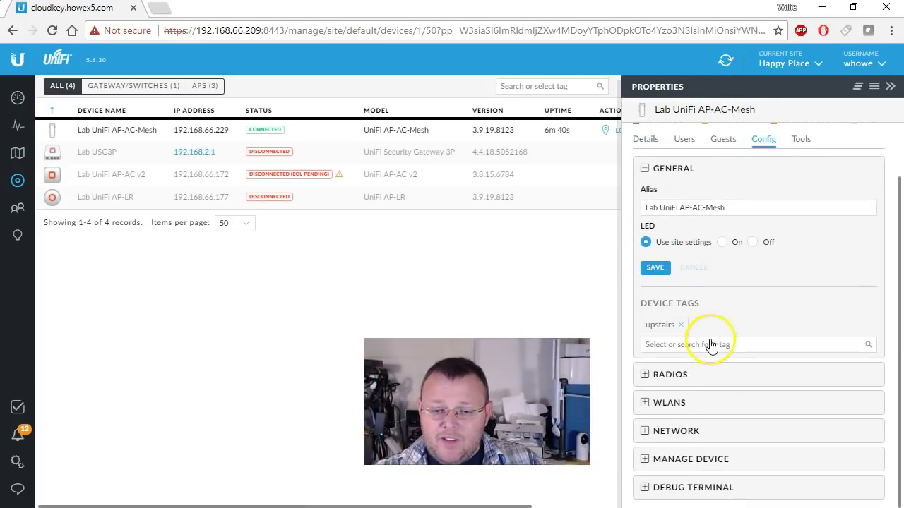
left_click(647, 489)
left_click(695, 450)
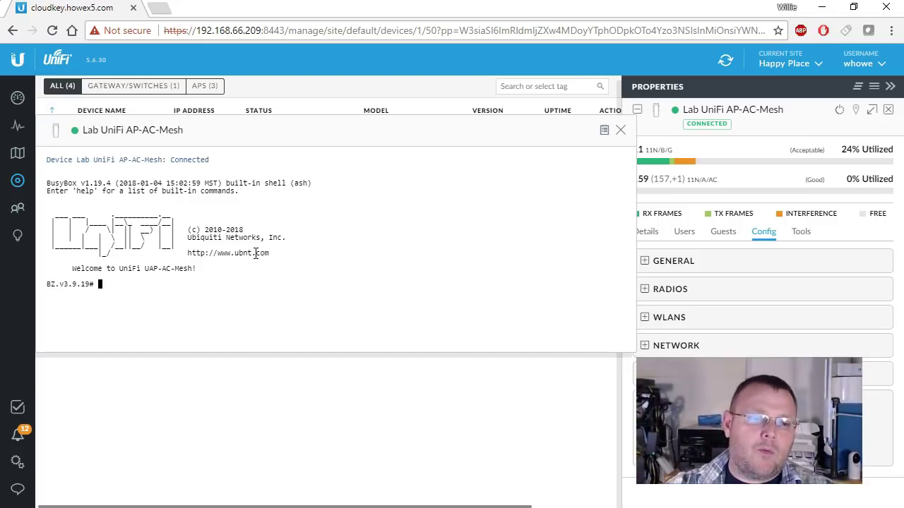
Ping 192.168.1.1 and then 192.168.66.1 from the access point, stopping each with Ctrl+C
type("ping 192.1")
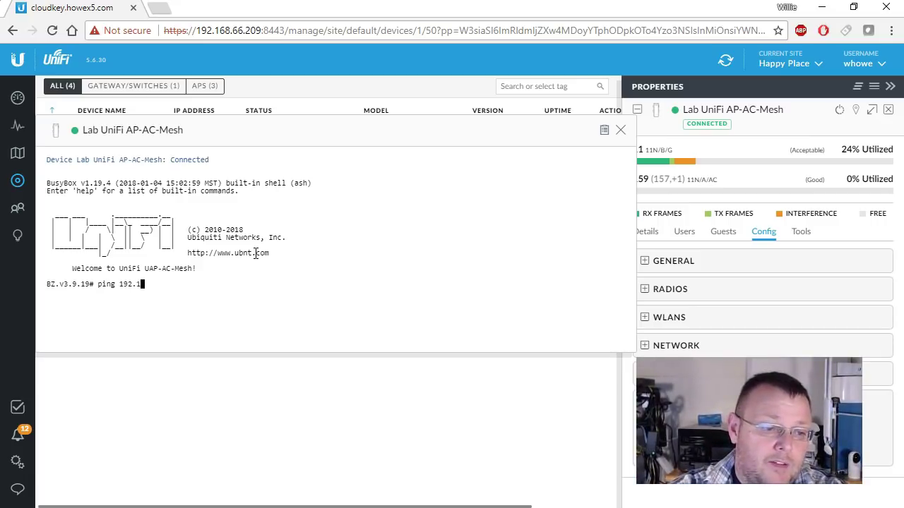
type("68.1.1")
key("Return")
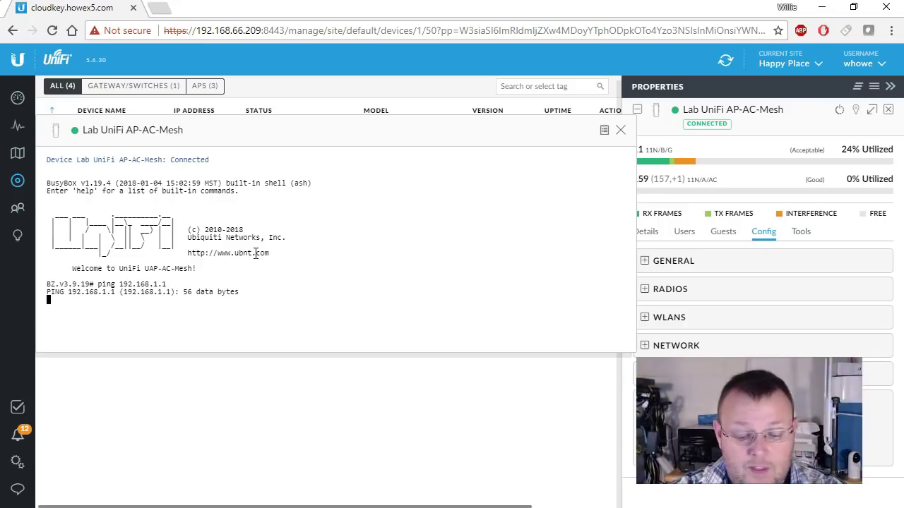
key("ctrl+c")
key("Up")
key("BackSpace")
key("BackSpace")
key("BackSpace")
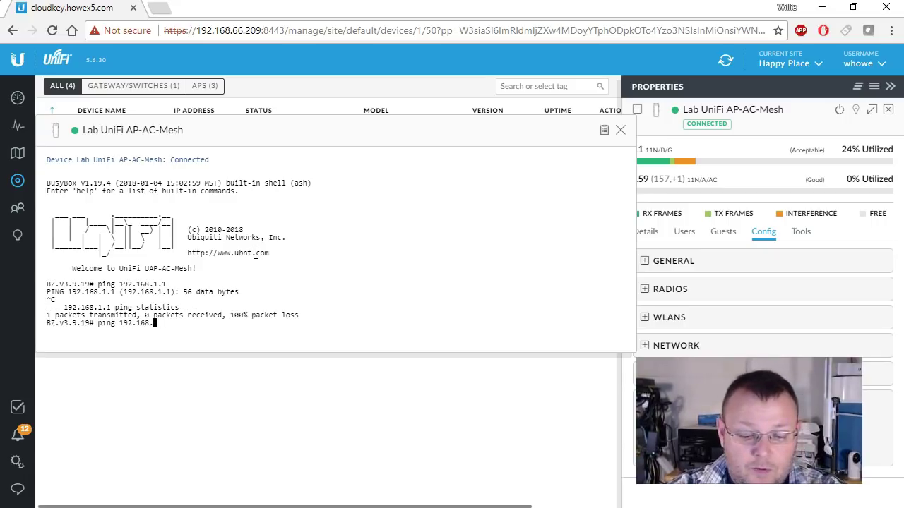
type("66.1")
key("Return")
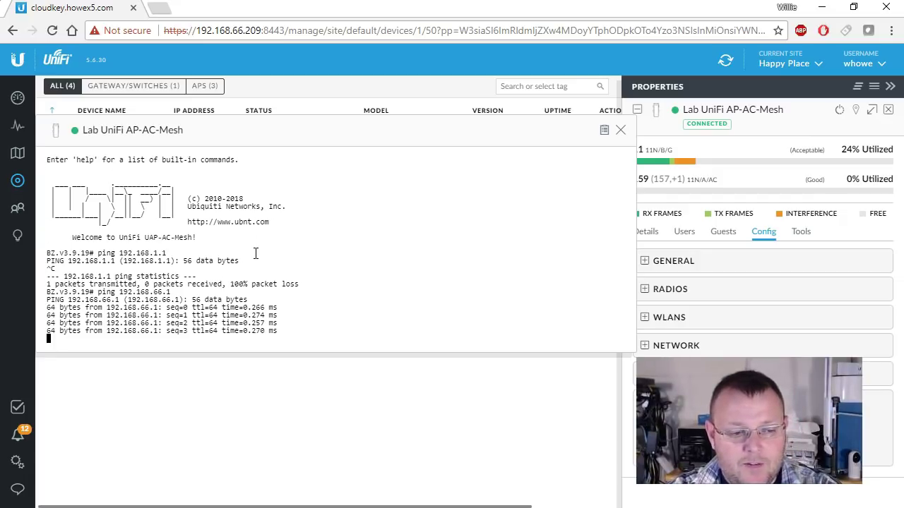
key("ctrl+c")
Go to /var/log, list its files, and print the messages log with more and cat
type("cd /var/log")
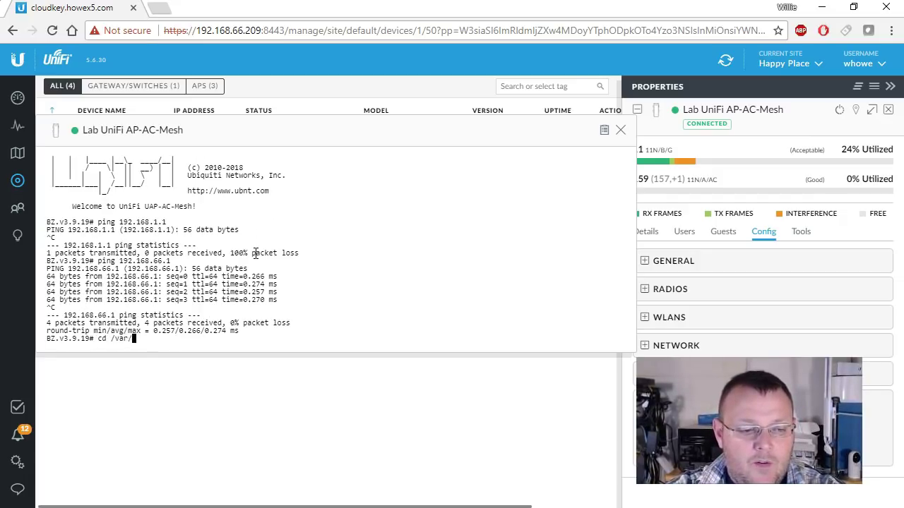
key("Return")
type("ls")
key("Return")
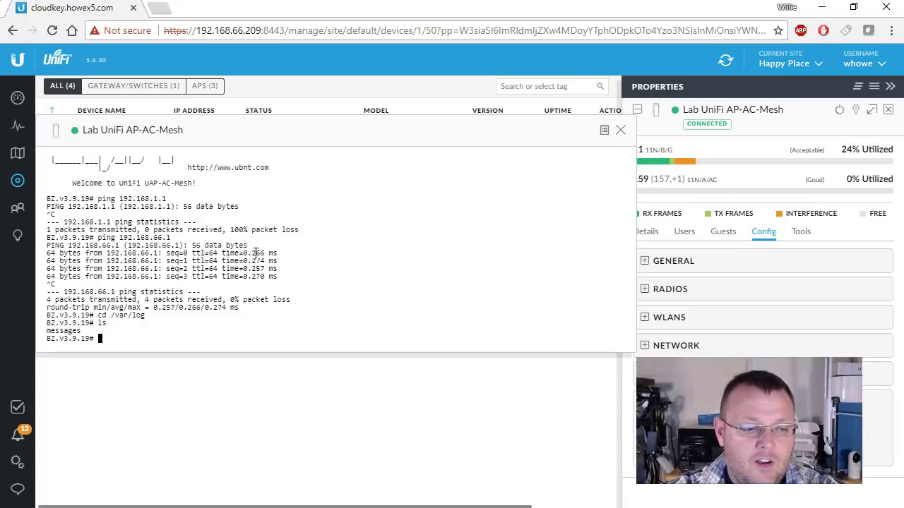
type("more messages")
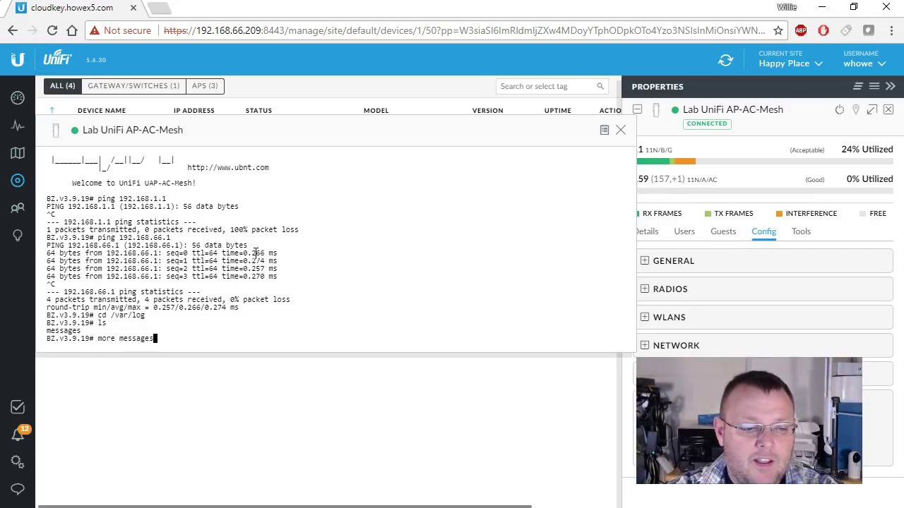
key("Return")
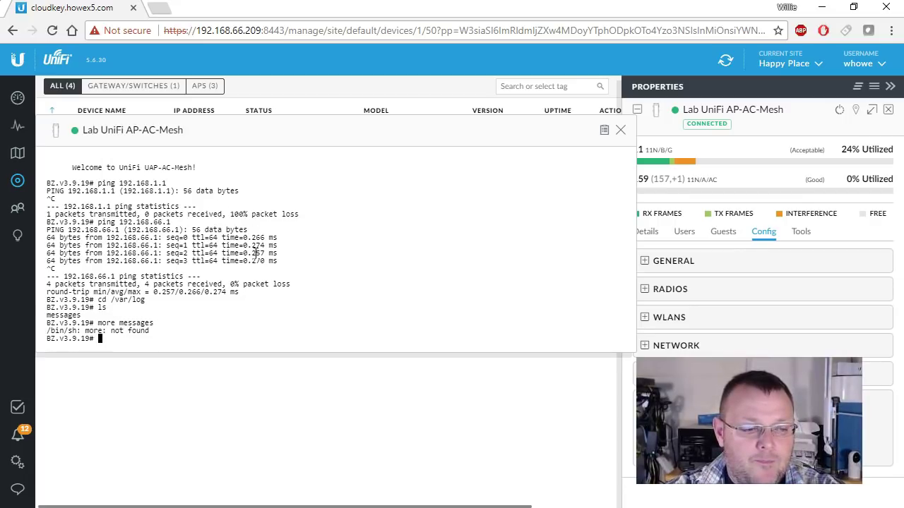
type("cat messaa")
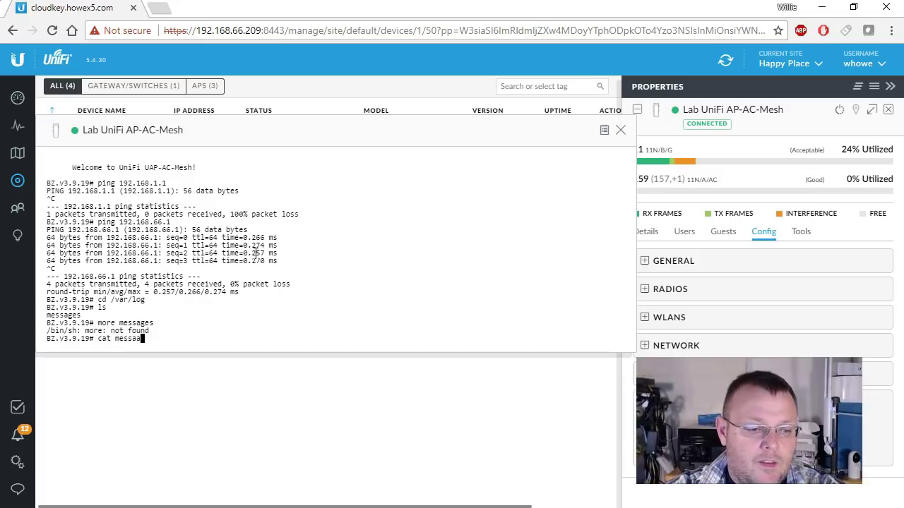
type("ges")
key("Return")
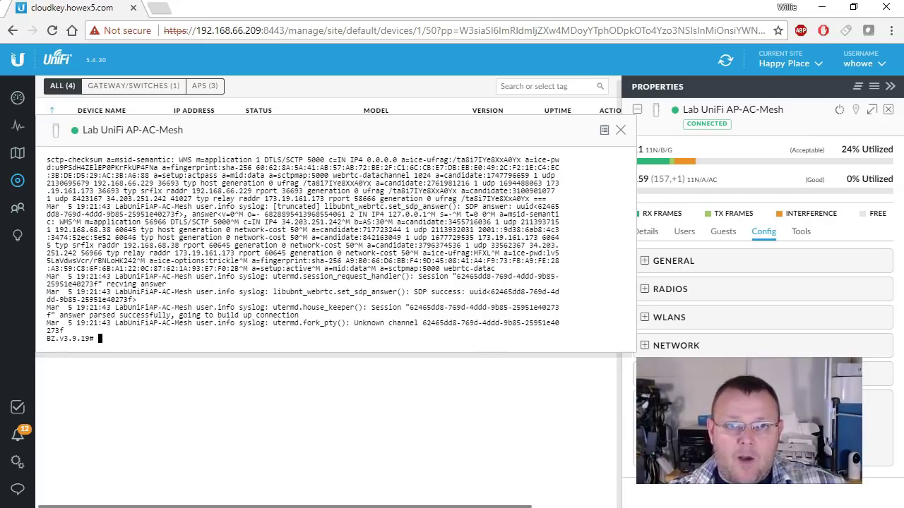
Add blank prompt lines, then run scp to print its usage summary
key("Return")
key("Return")
key("Return")
key("Return")
key("Return")
key("Return")
key("Return")
key("Return")
key("Return")
key("Return")
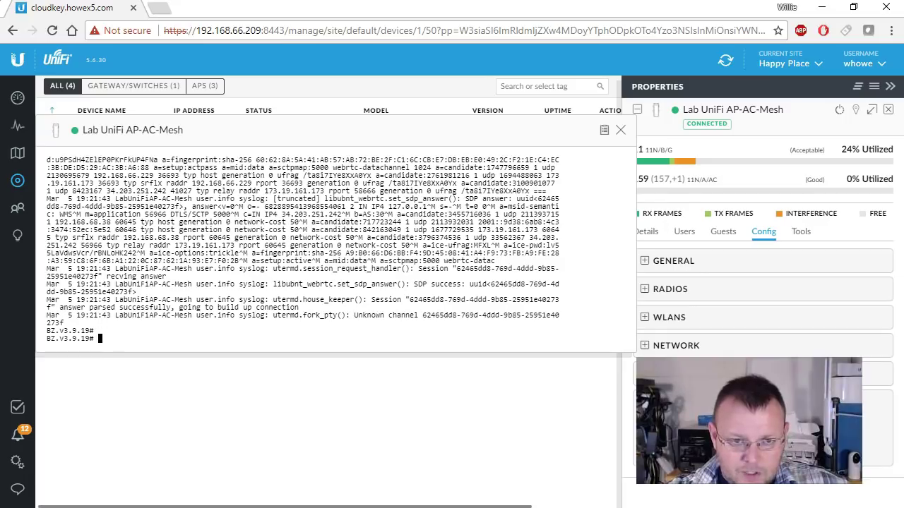
key("Return")
key("Return")
key("Return")
key("Return")
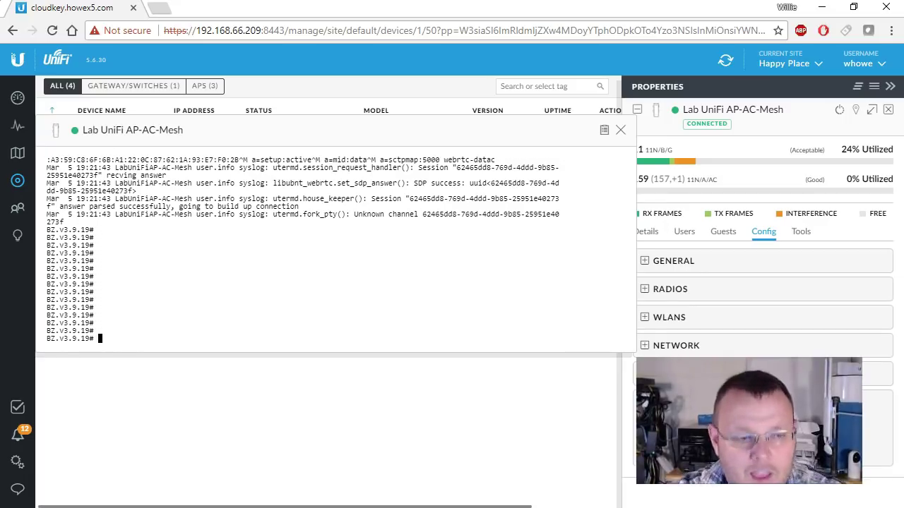
type("scp")
key("Return")
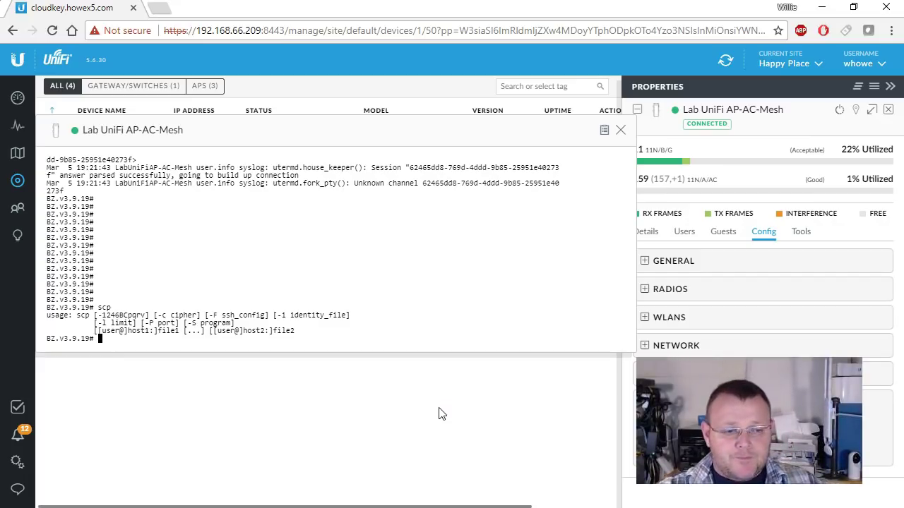
left_click_drag(294, 232, 323, 297)
left_click_drag(295, 130, 293, 221)
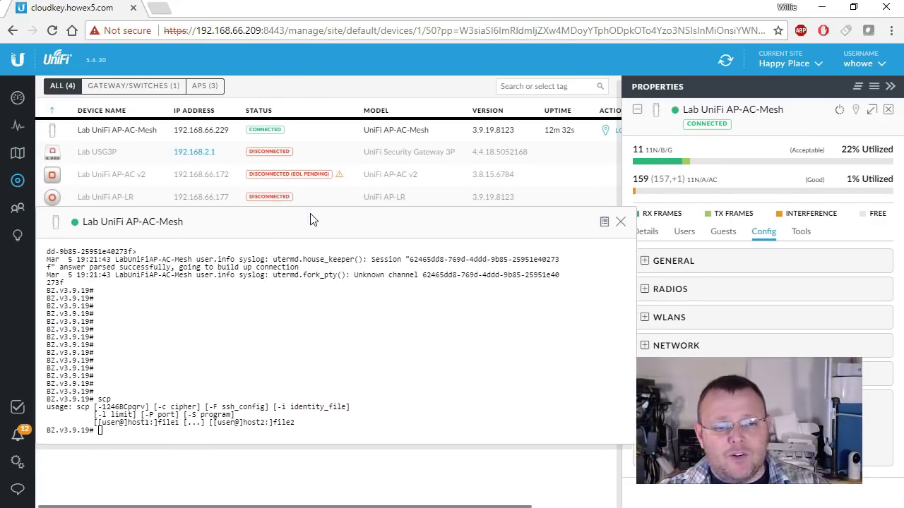
left_click_drag(348, 224, 353, 144)
left_click_drag(238, 146, 259, 147)
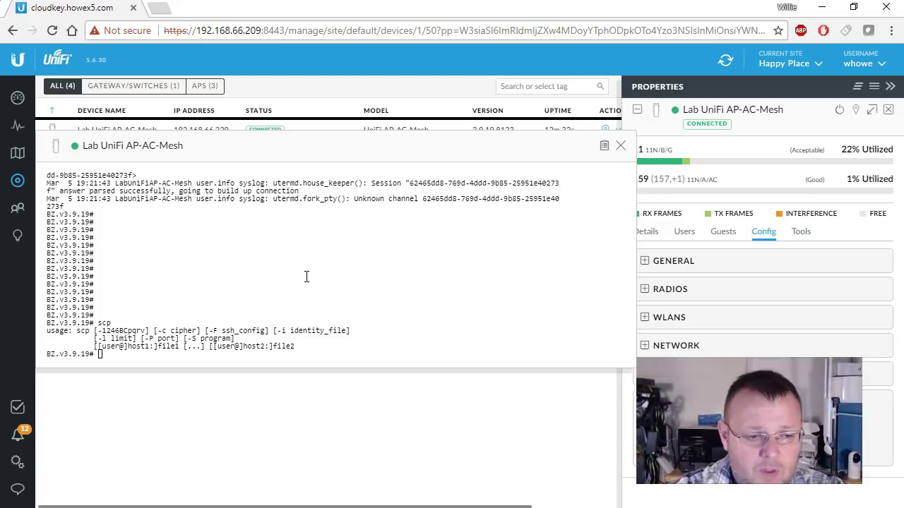
Run info in the debug terminal to show the UAP-AC-Mesh device details
left_click(306, 276)
key("Return")
key("Return")
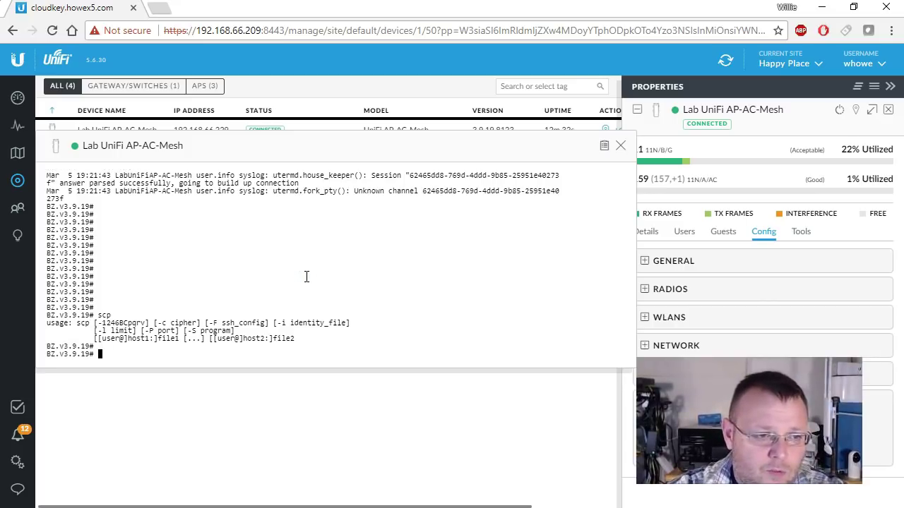
type("info")
key("Return")
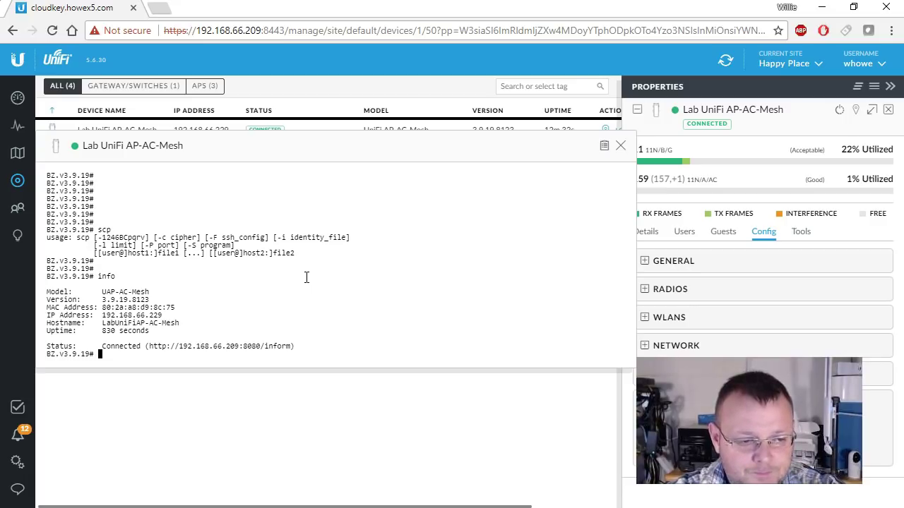
Change to the root directory with cd / and list its contents with ls
type("cd /")
key("Return")
type("ls")
key("Return")
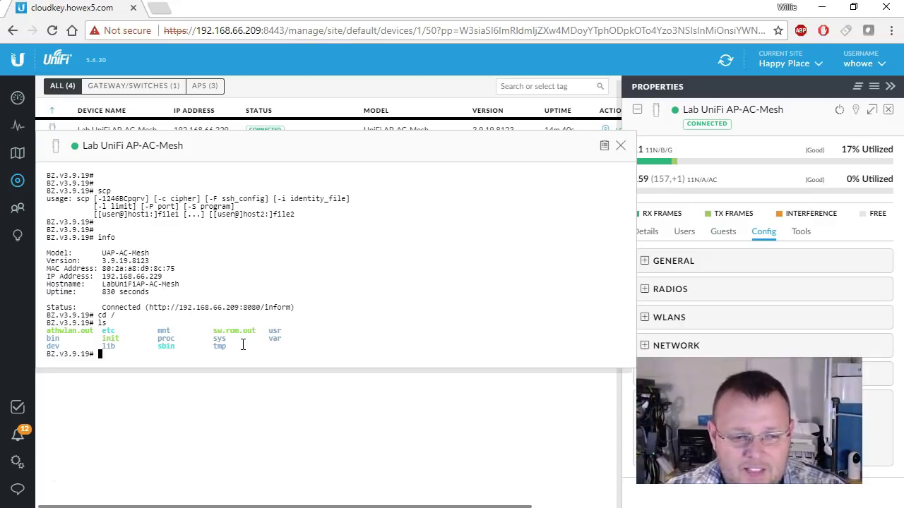
SSH into 192.168.66.10 as the server user, accept the host key, log in, and run ls -al
key("Return")
key("Return")
type("ssh")
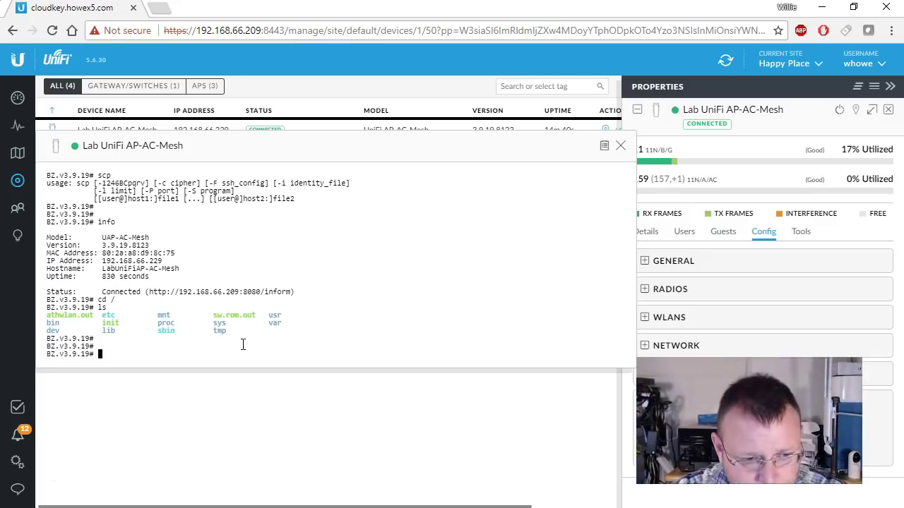
type(" whow")
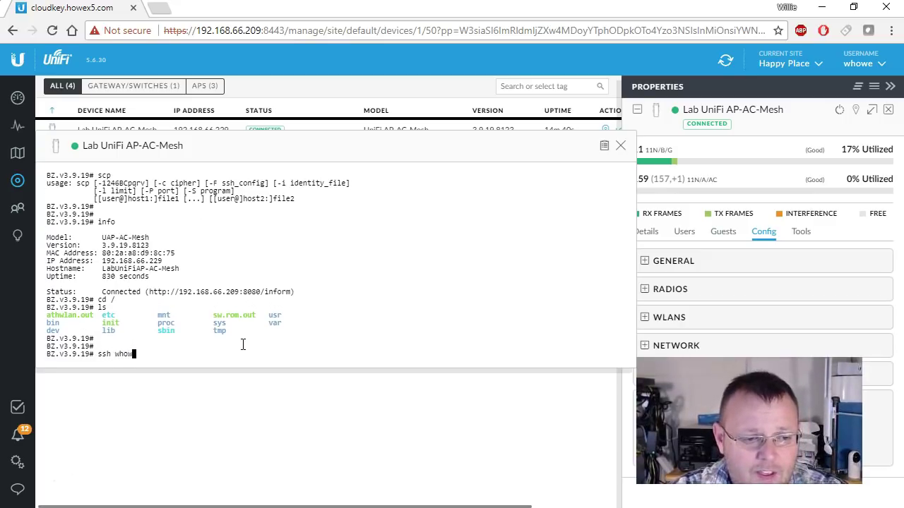
type("e@192.168.66.10")
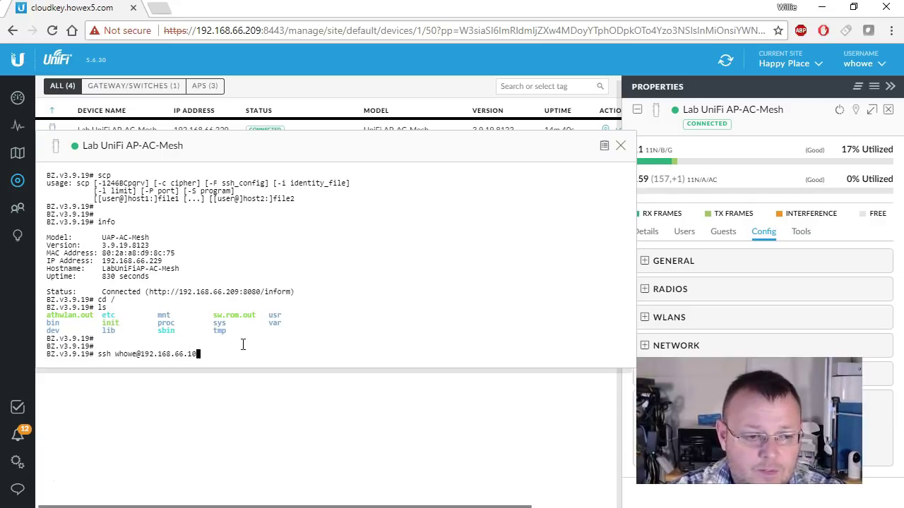
key("Return")
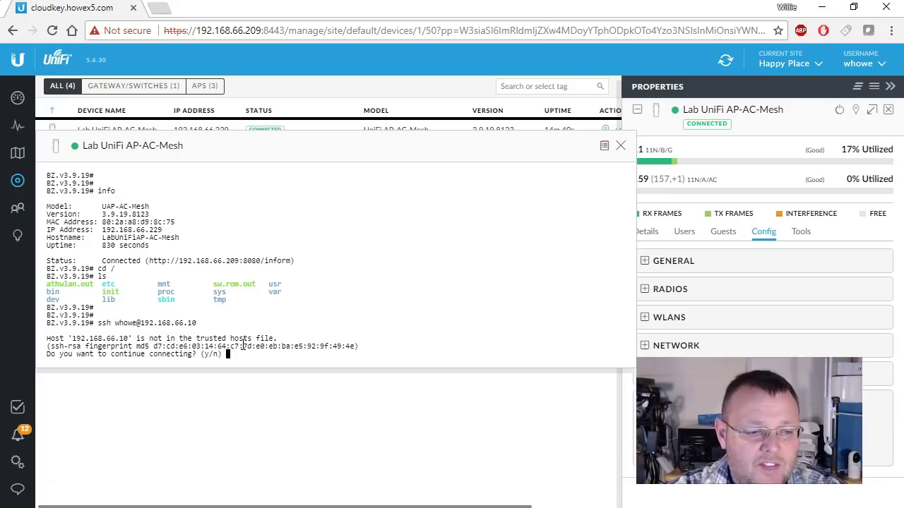
type("y")
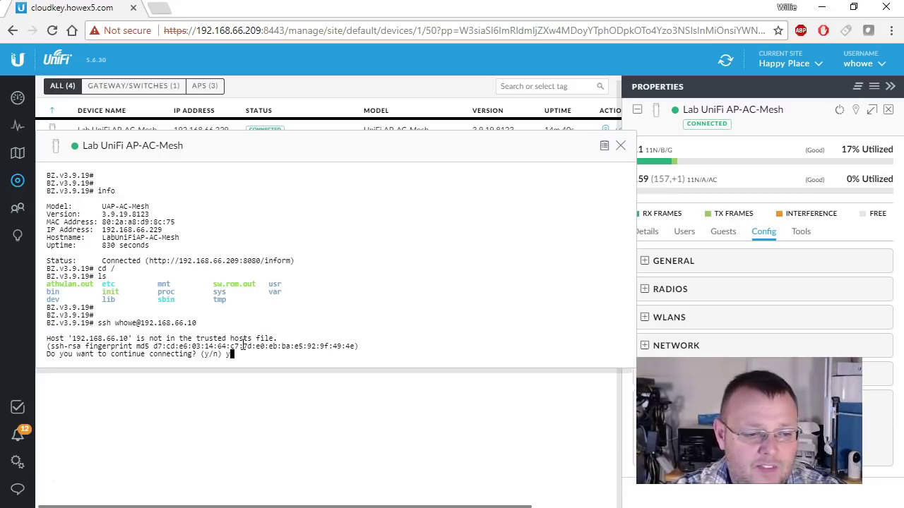
key("Return")
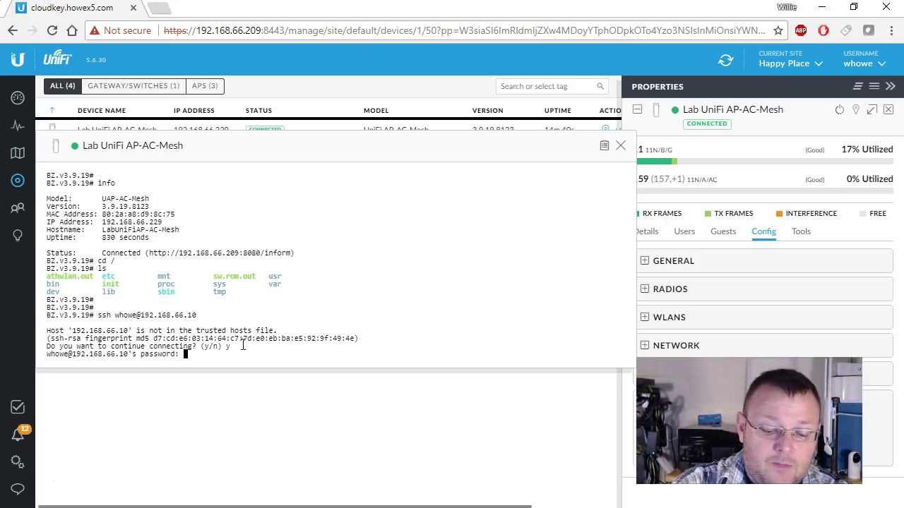
key("Return")
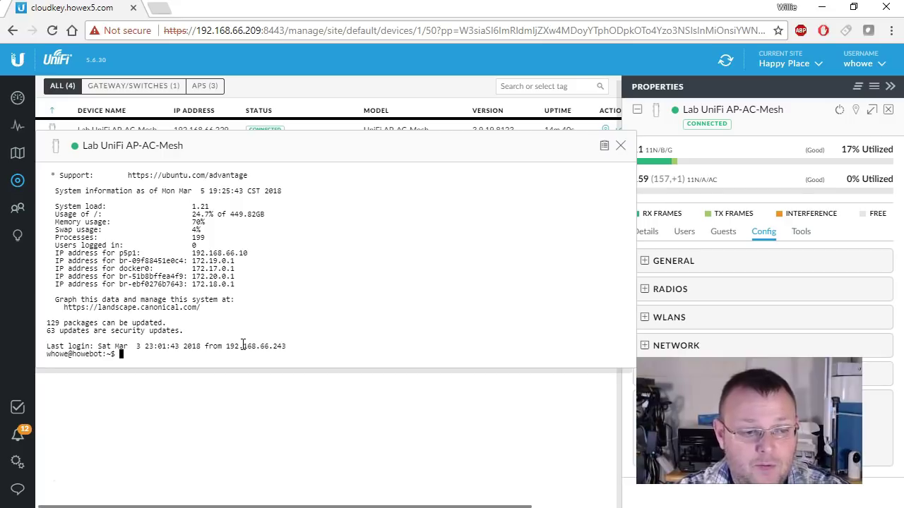
key("Return")
key("Return")
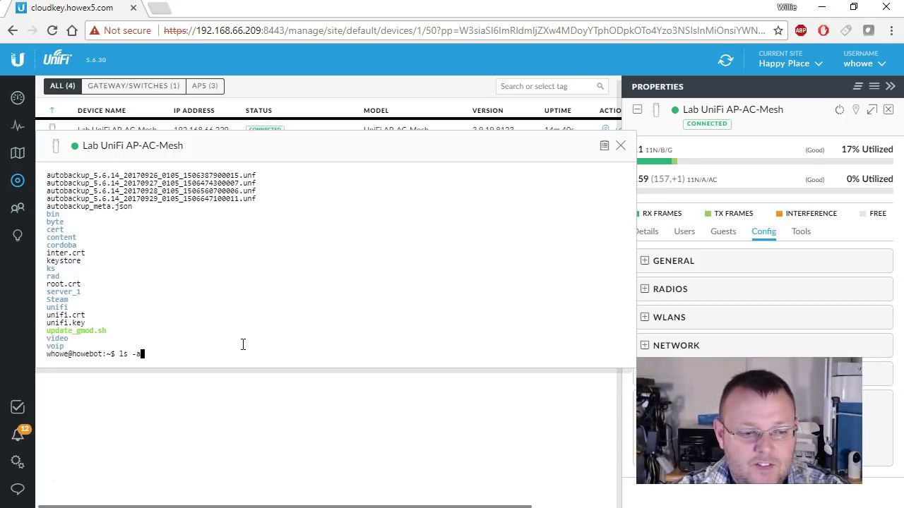
type("l")
key("Return")
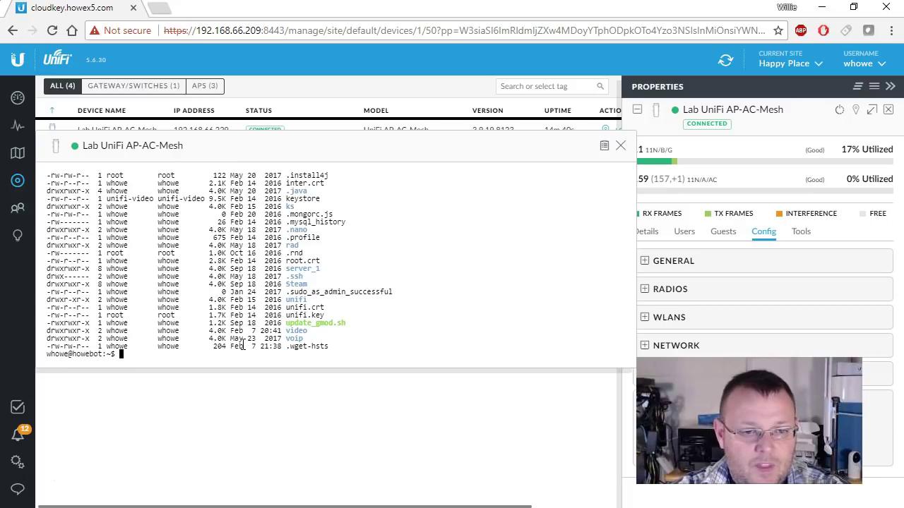
Log out of the server, then type 'asdflkjasdfl' in a Notepad++ note and copy it
key("Return")
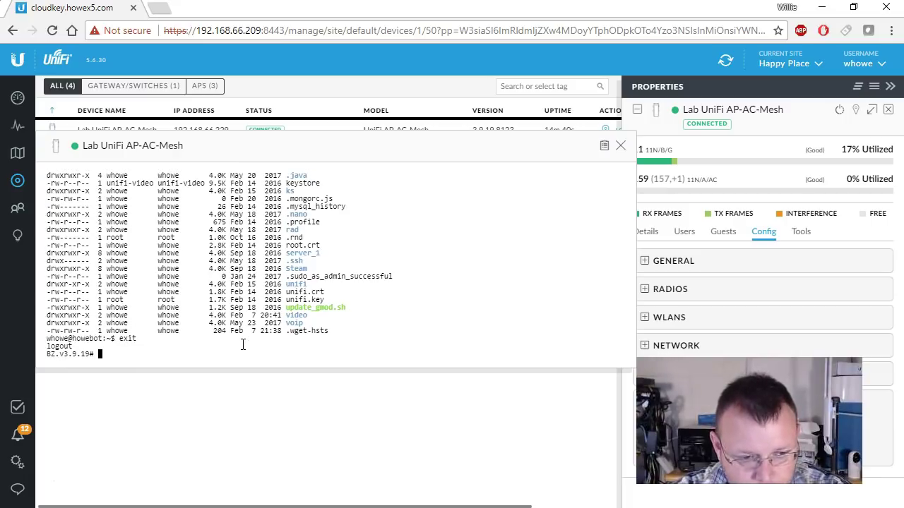
key("Return")
key("Return")
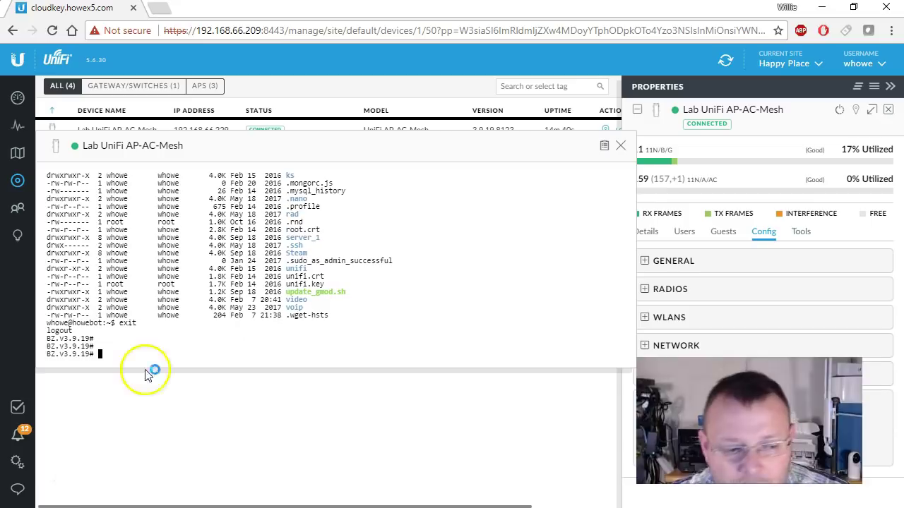
key("alt+Tab")
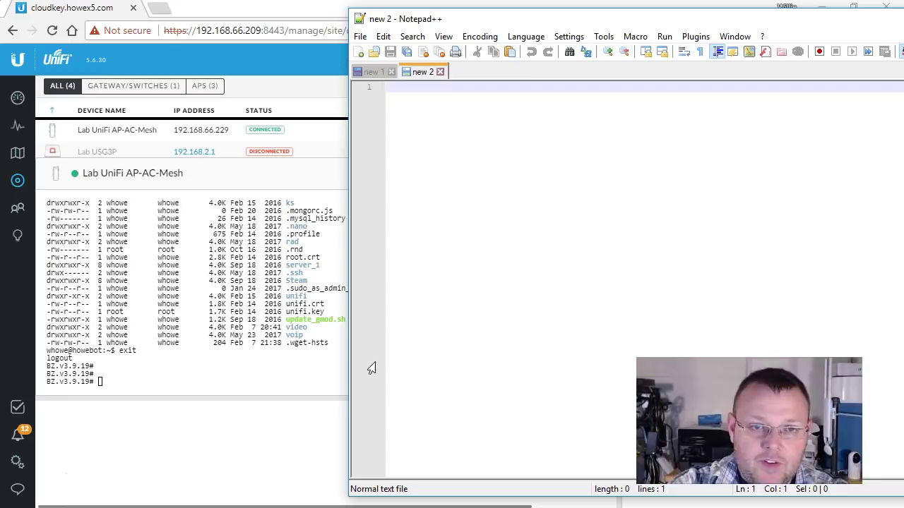
type("asdflkjasdflkjs")
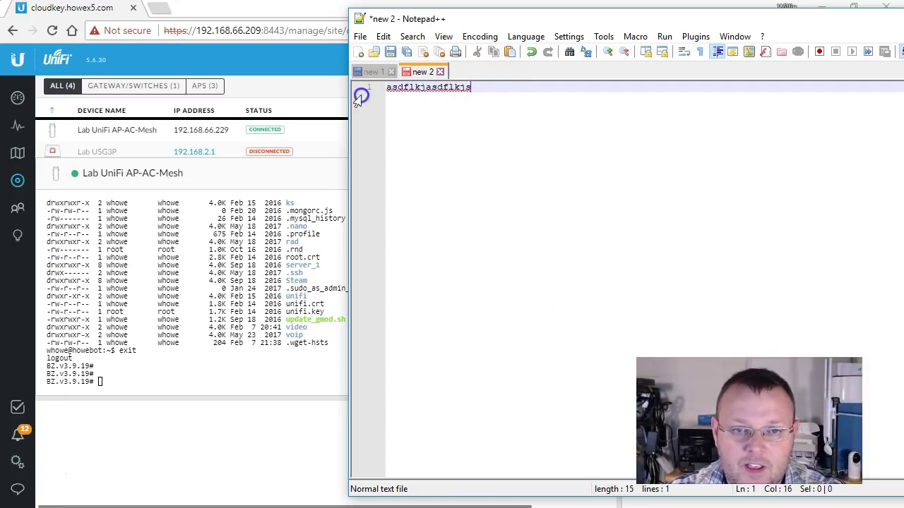
left_click_drag(469, 88, 390, 87)
right_click(392, 87)
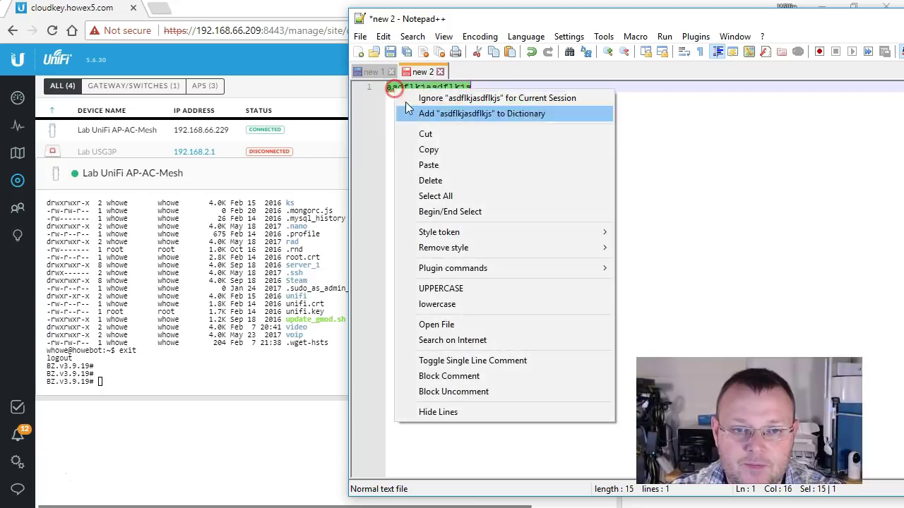
left_click(425, 149)
Paste the copied text at the access-point terminal prompt and run ls
left_click(133, 360)
right_click(134, 377)
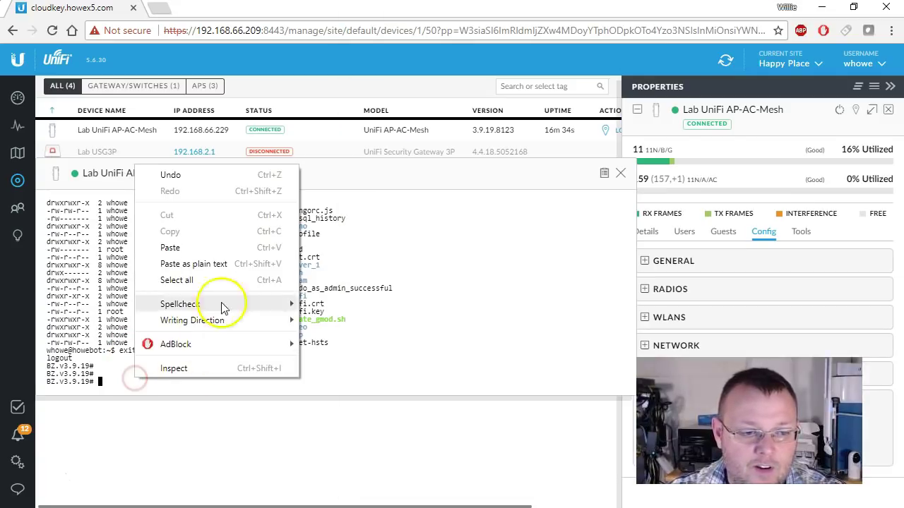
left_click(169, 247)
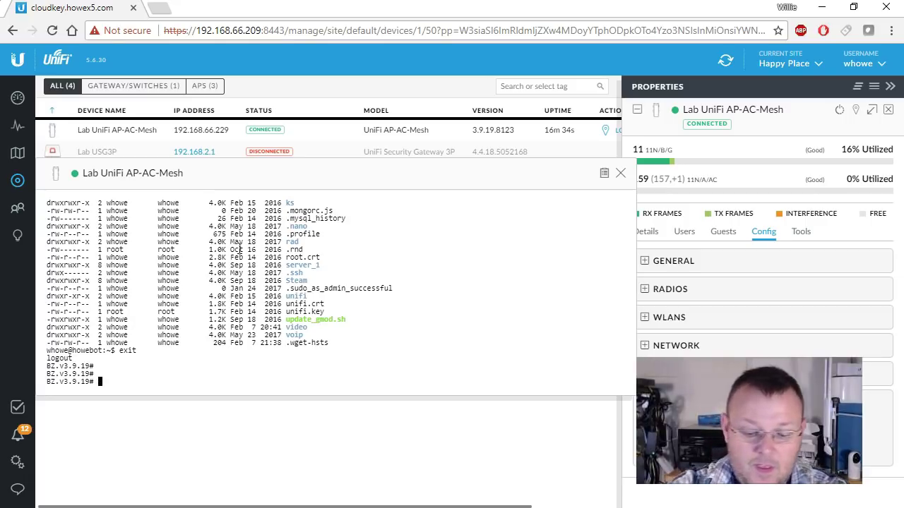
type("s")
key("Return")
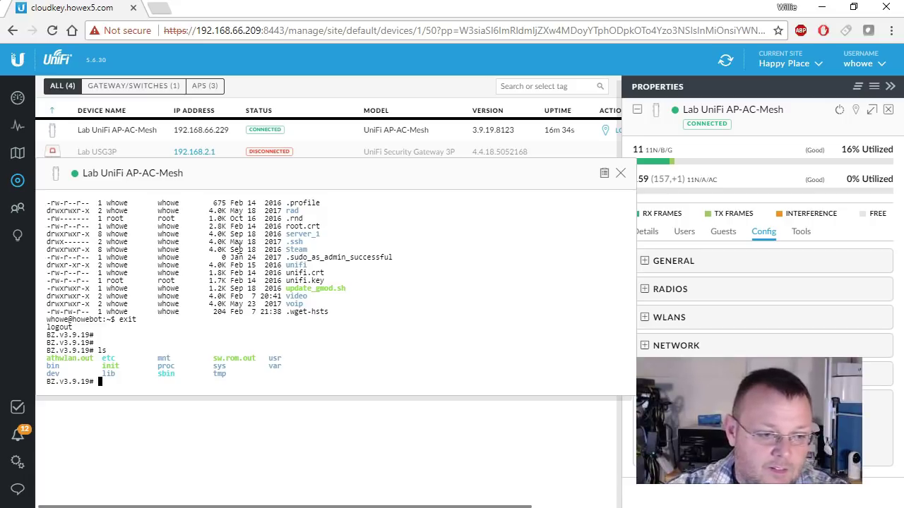
Copy the athwlan.out name from the listing and return to the Notepad++ note
left_click_drag(47, 358, 98, 358)
right_click(99, 359)
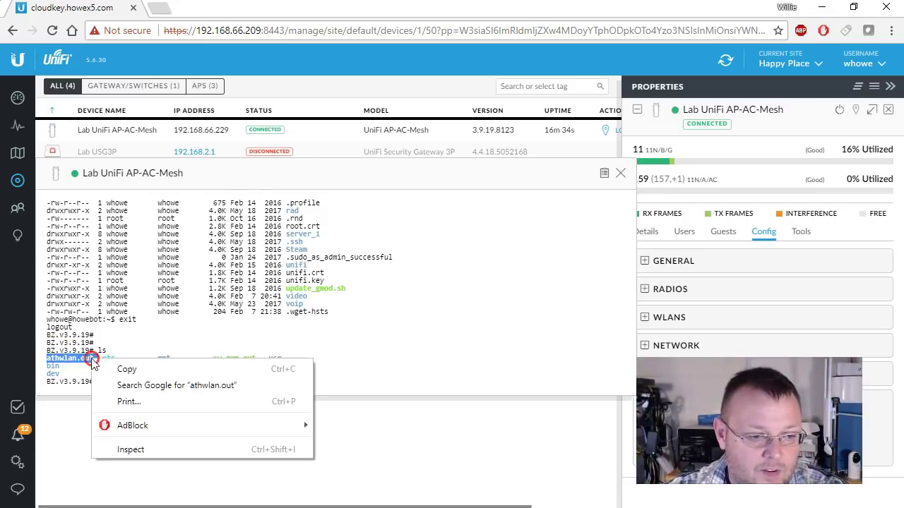
left_click(148, 369)
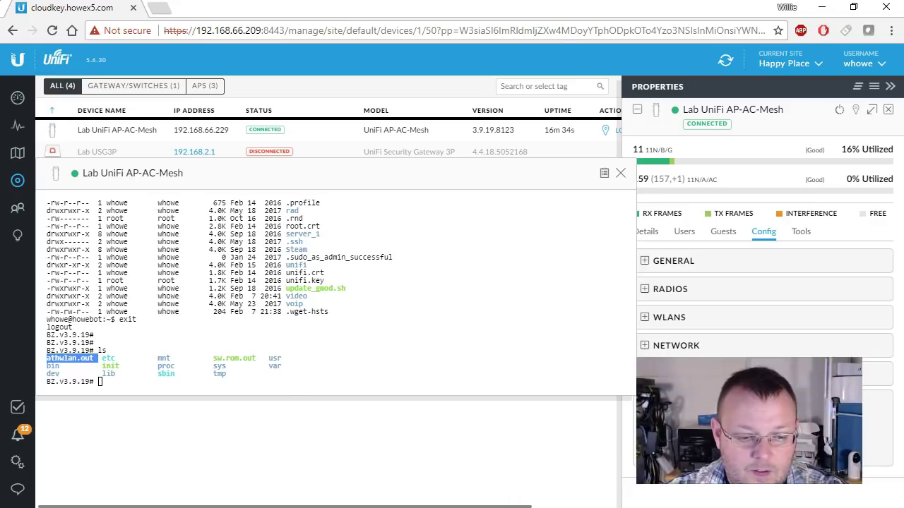
key("alt+Tab")
left_click(494, 90)
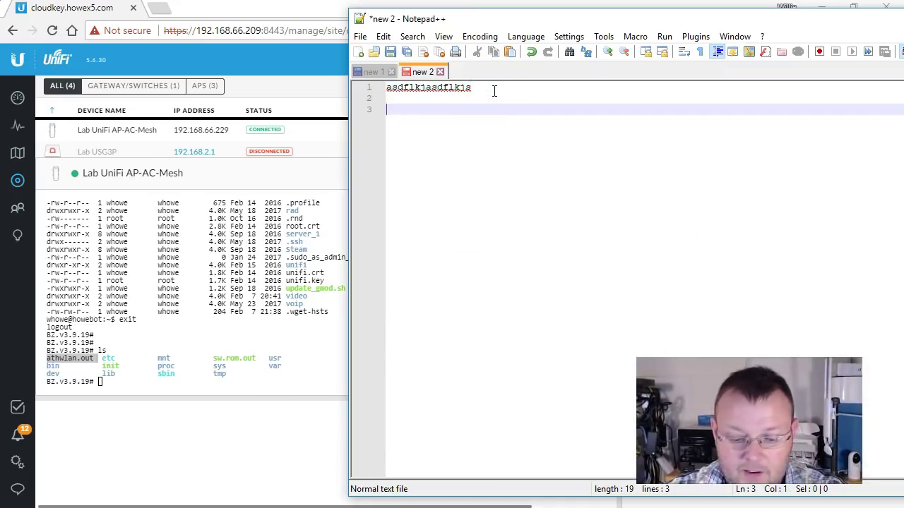